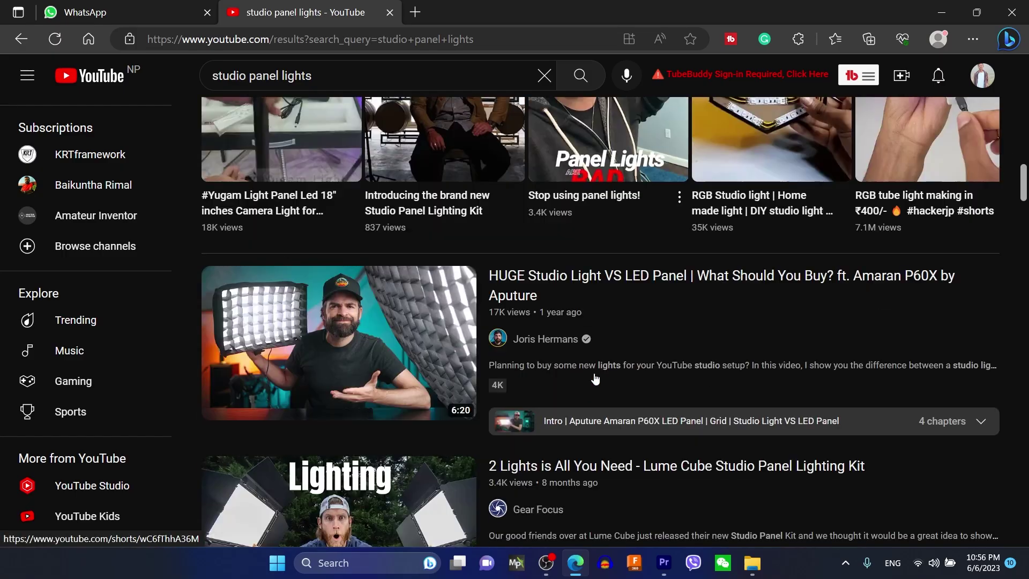
scroll(482, 362, "down", 3)
scroll(594, 373, "down", 3)
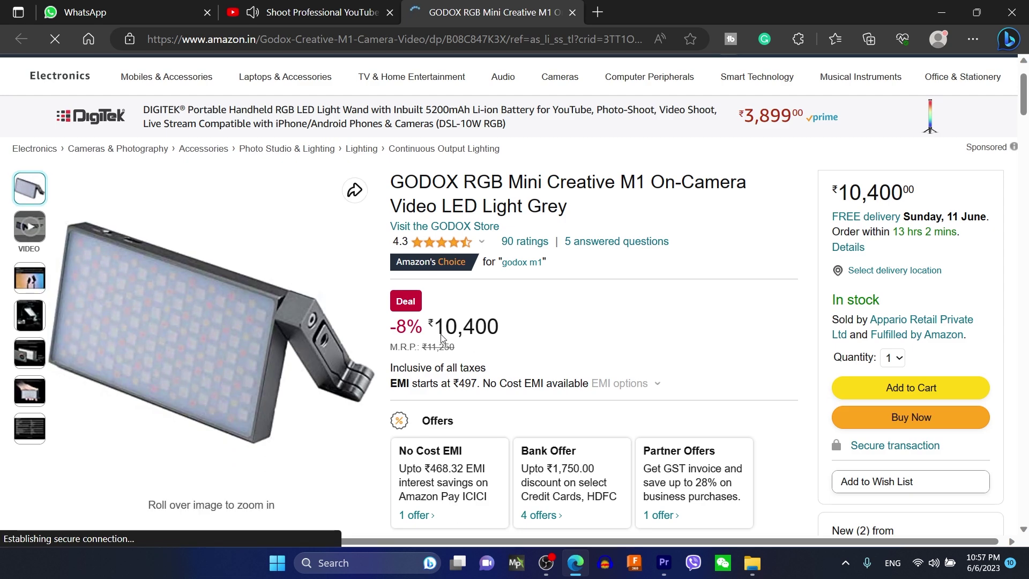